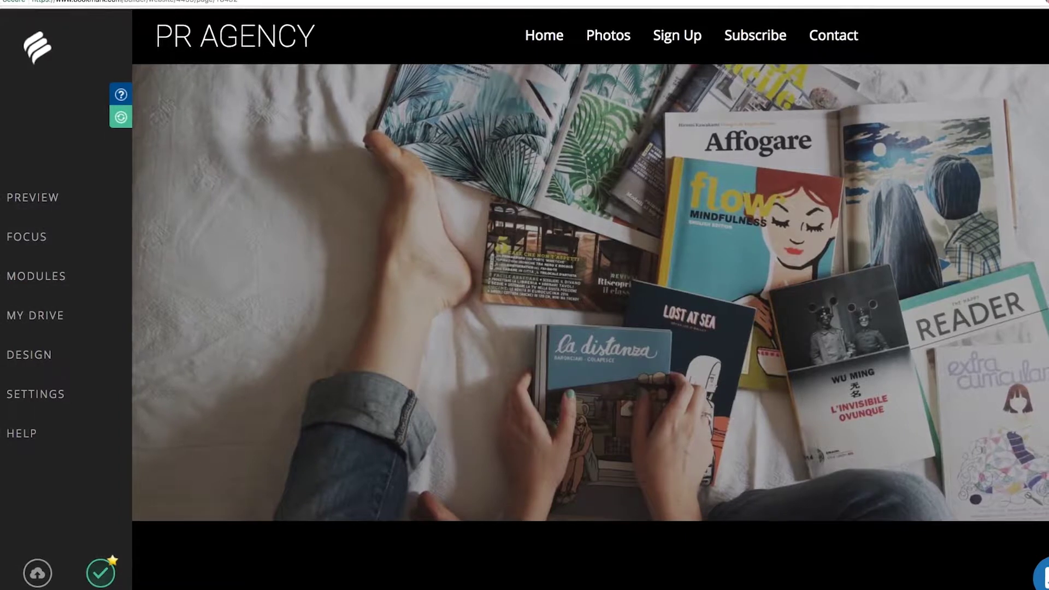
scroll(590, 329, down, 12)
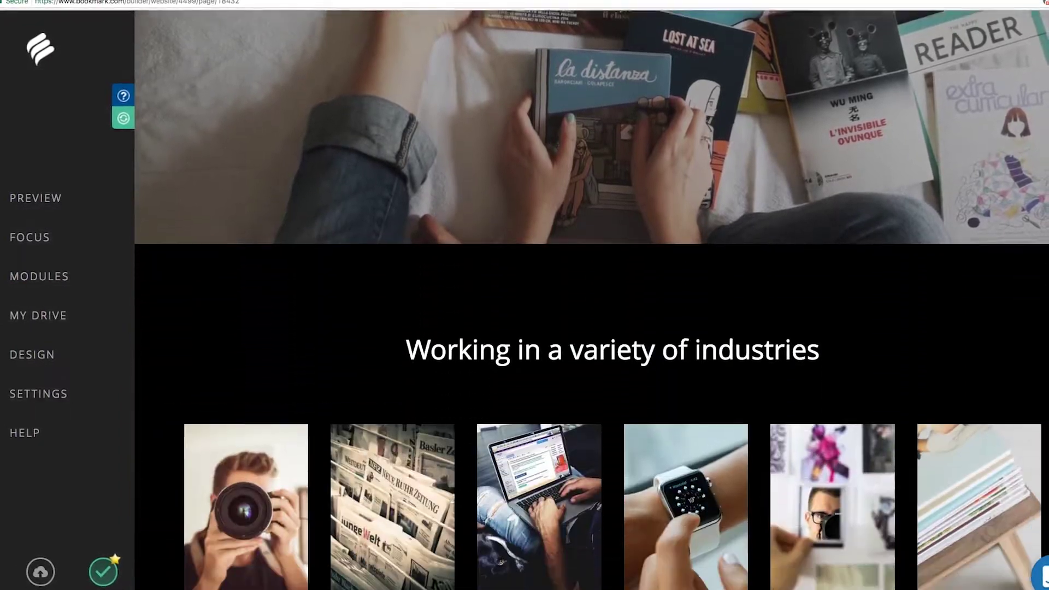
scroll(590, 328, down, 4)
scroll(590, 328, down, 4)
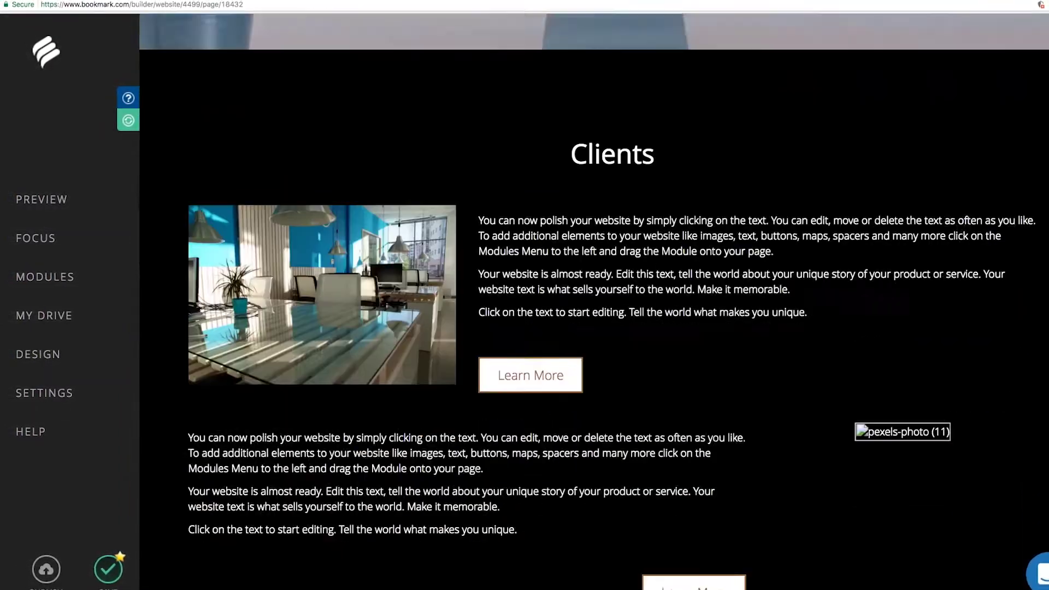
scroll(590, 328, down, 4)
scroll(590, 328, down, 4)
scroll(590, 328, down, 4)
scroll(590, 328, down, 4)
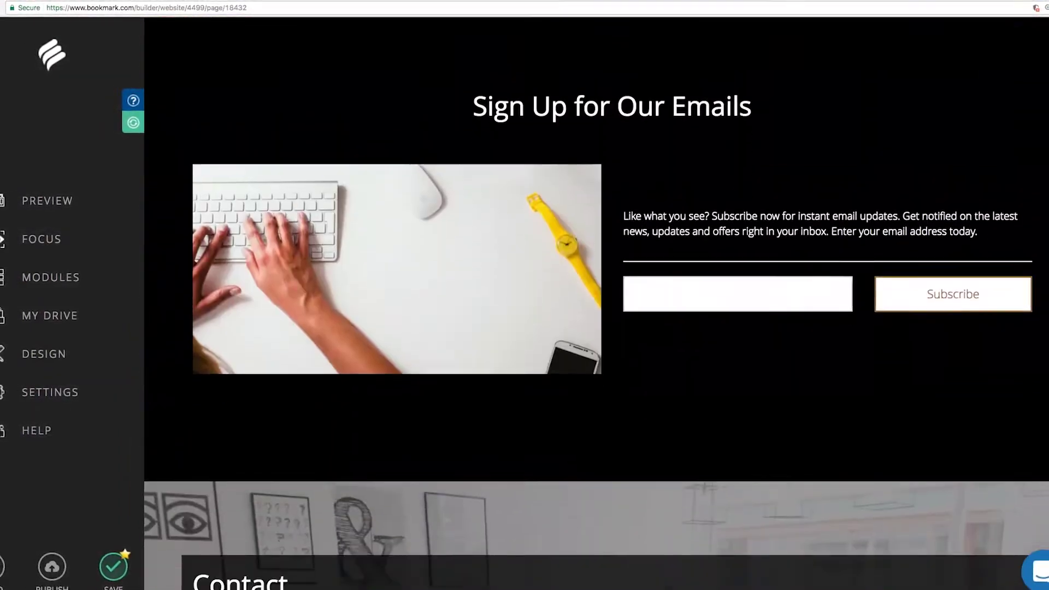
scroll(590, 328, down, 4)
scroll(590, 328, down, 4)
scroll(590, 327, down, 5)
scroll(590, 328, down, 3)
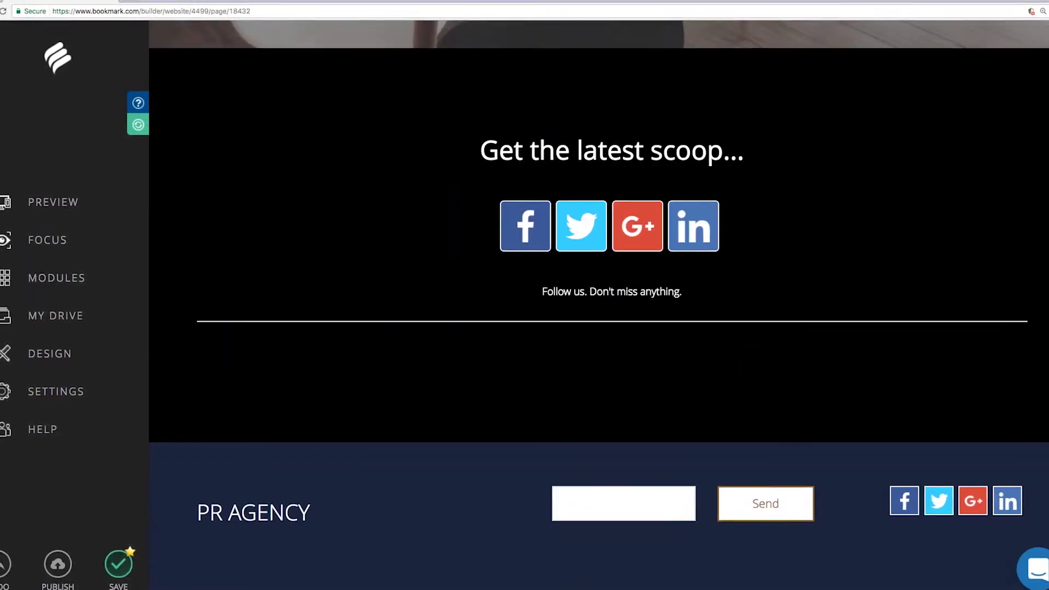
scroll(590, 328, up, 8)
scroll(590, 328, up, 5)
scroll(590, 328, up, 5)
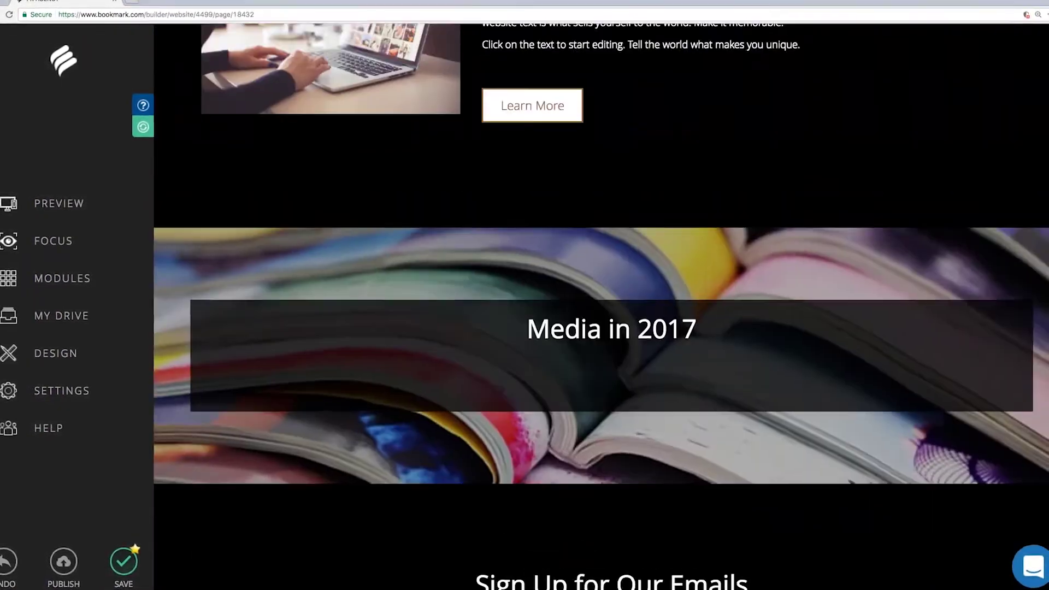
scroll(590, 328, up, 5)
scroll(590, 328, up, 5)
scroll(590, 327, up, 5)
scroll(591, 328, up, 5)
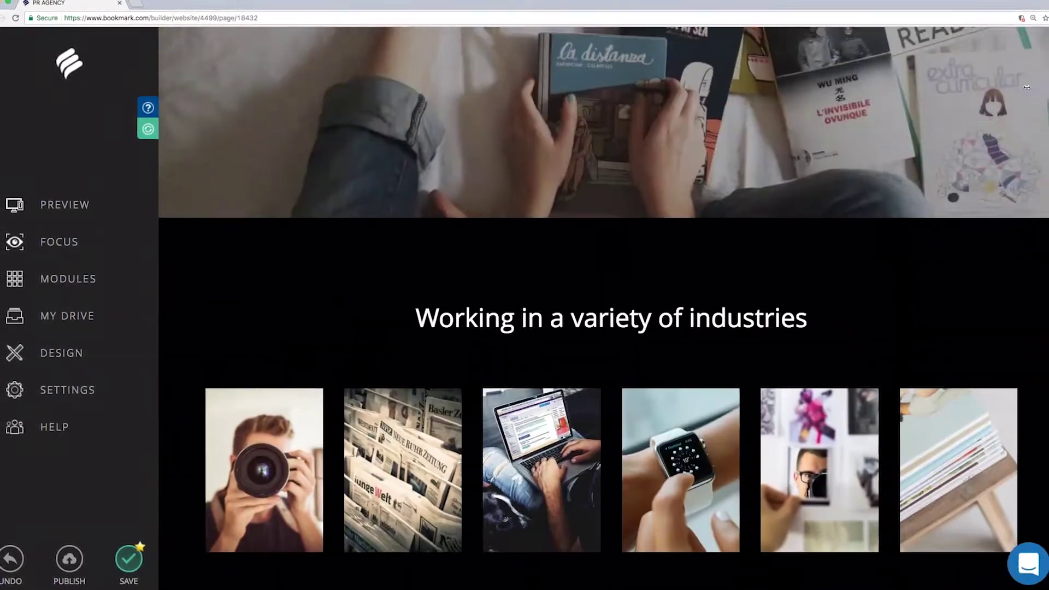
scroll(590, 329, up, 5)
scroll(590, 329, up, 4)
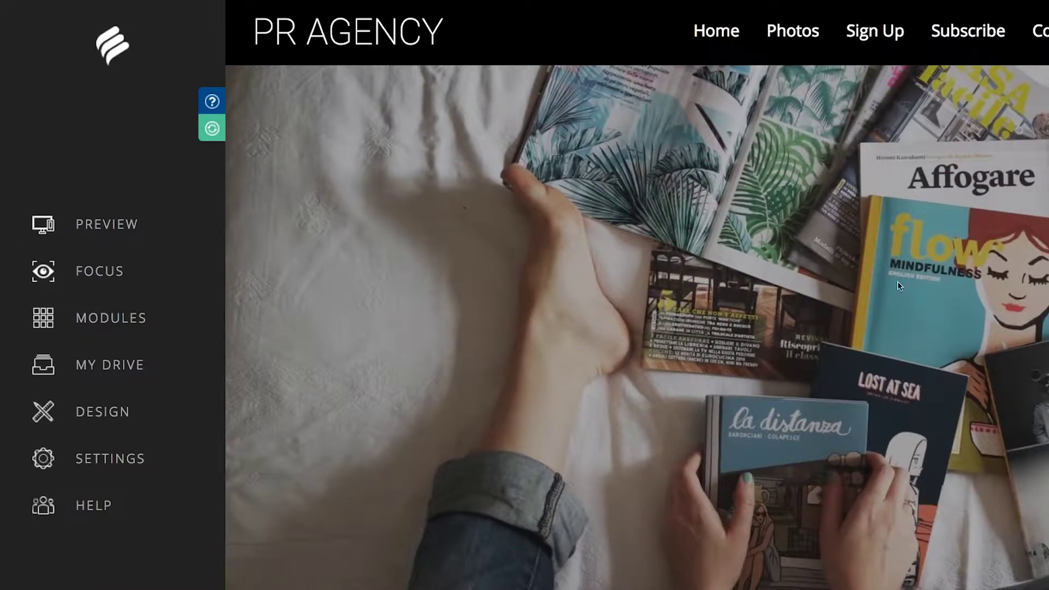
mouse_move(427, 328)
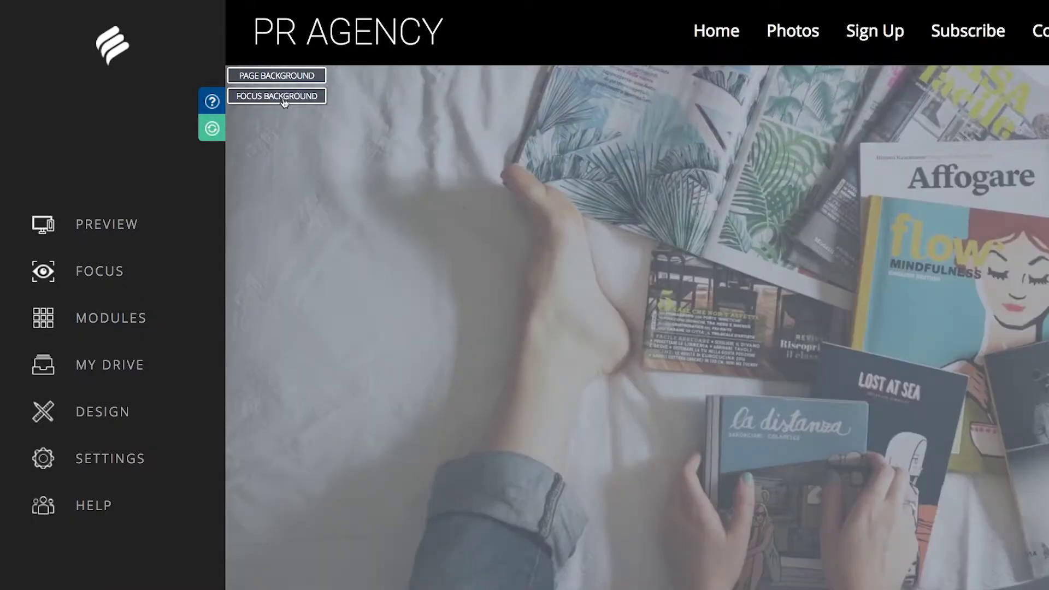
Open the Page Background settings for the hero section with the magazines photo.
click(284, 99)
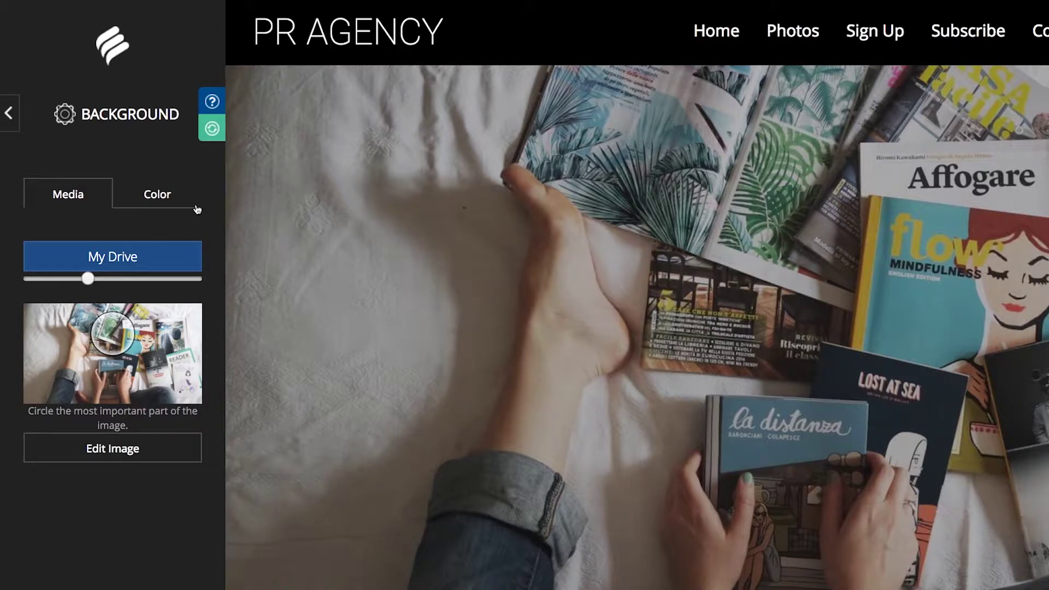
Set the hero background to the office photo from My Drive's Get Free Images folder.
click(140, 256)
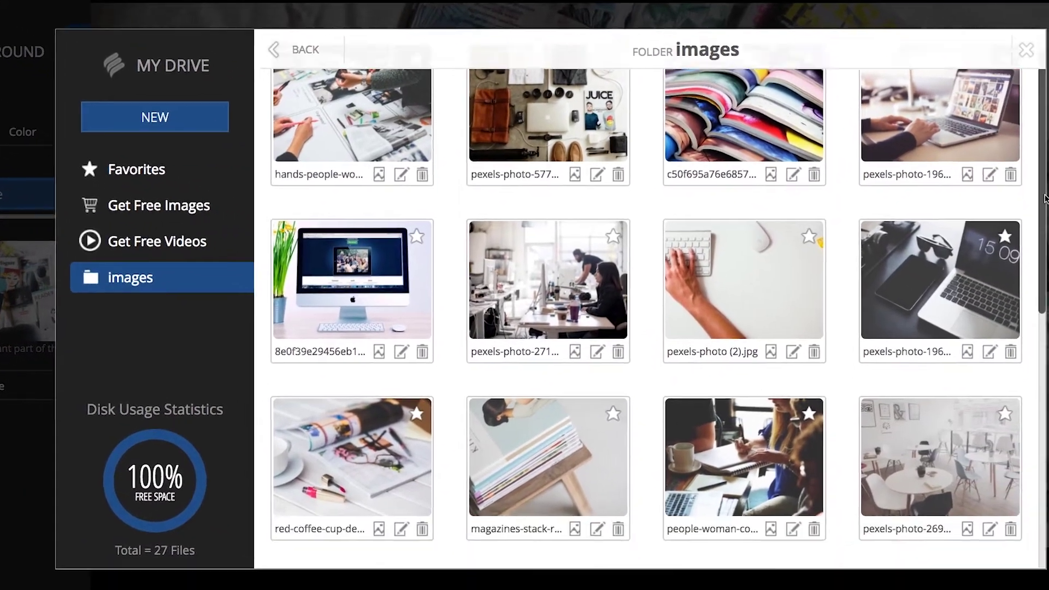
scroll(1045, 197, down, 5)
scroll(1024, 164, up, 6)
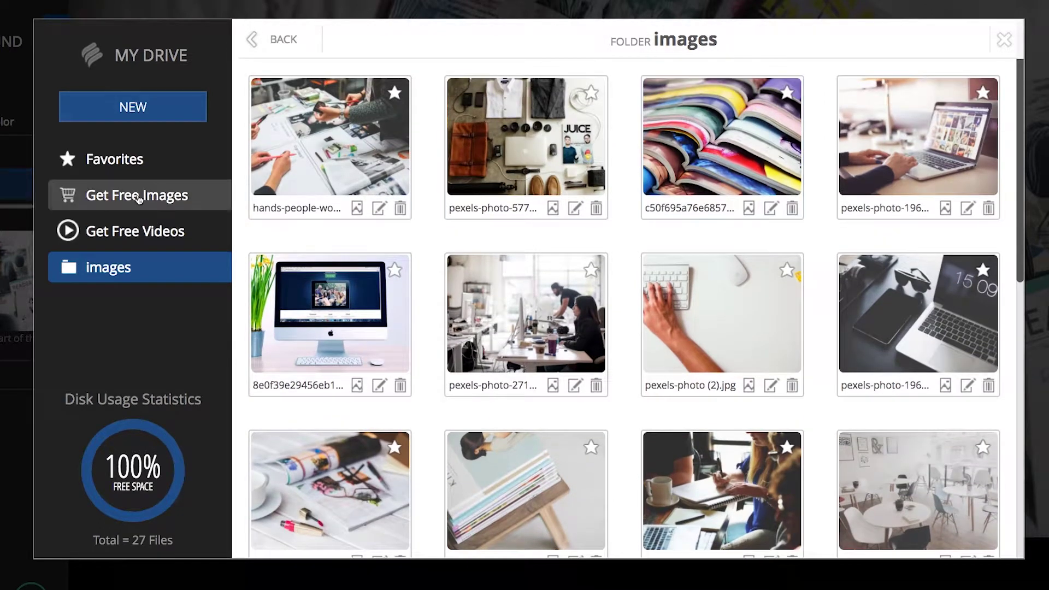
click(138, 195)
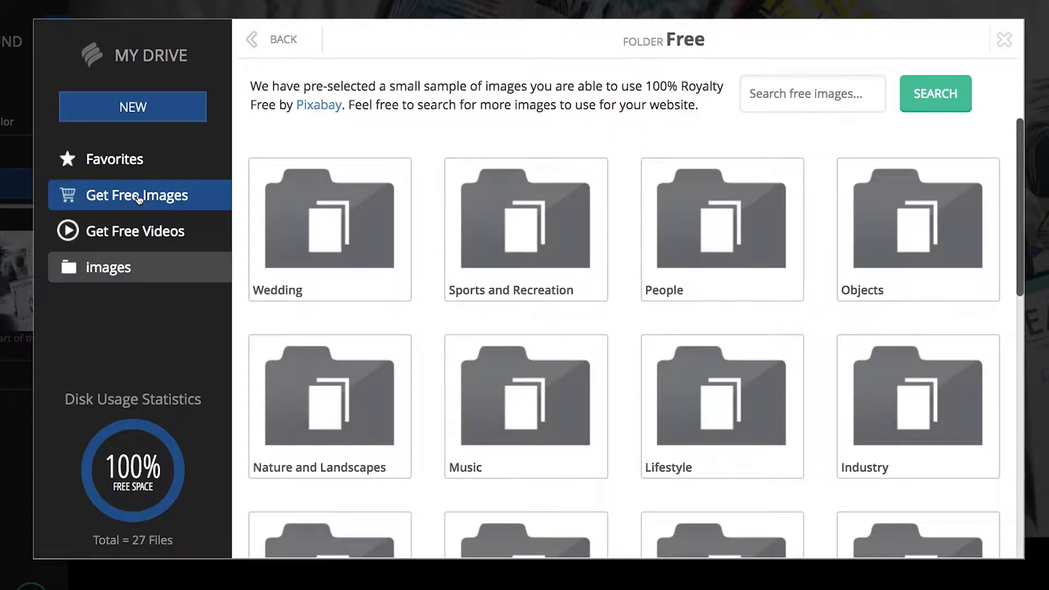
click(133, 107)
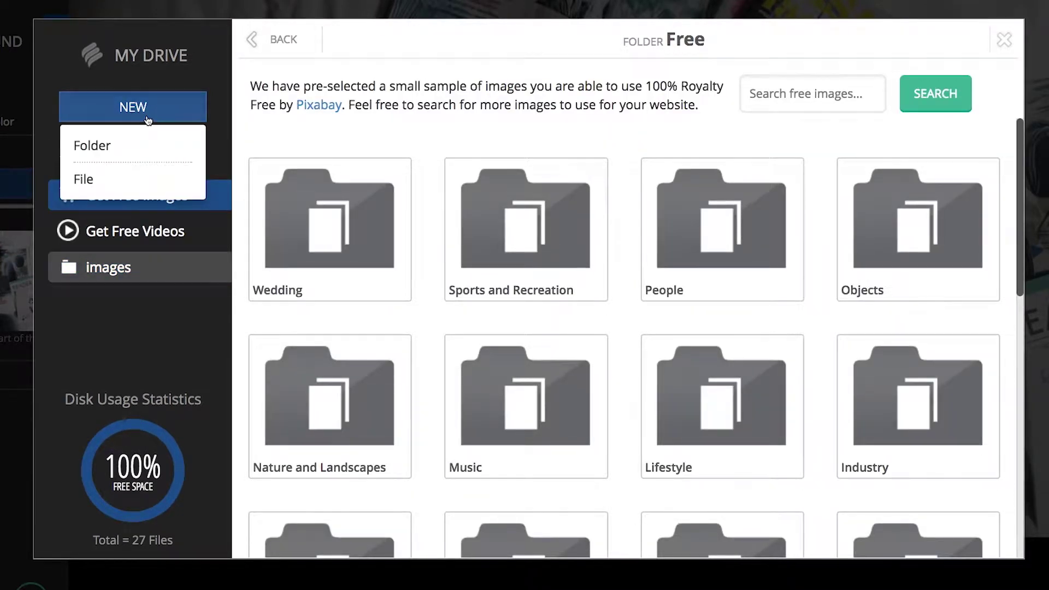
click(124, 176)
click(108, 267)
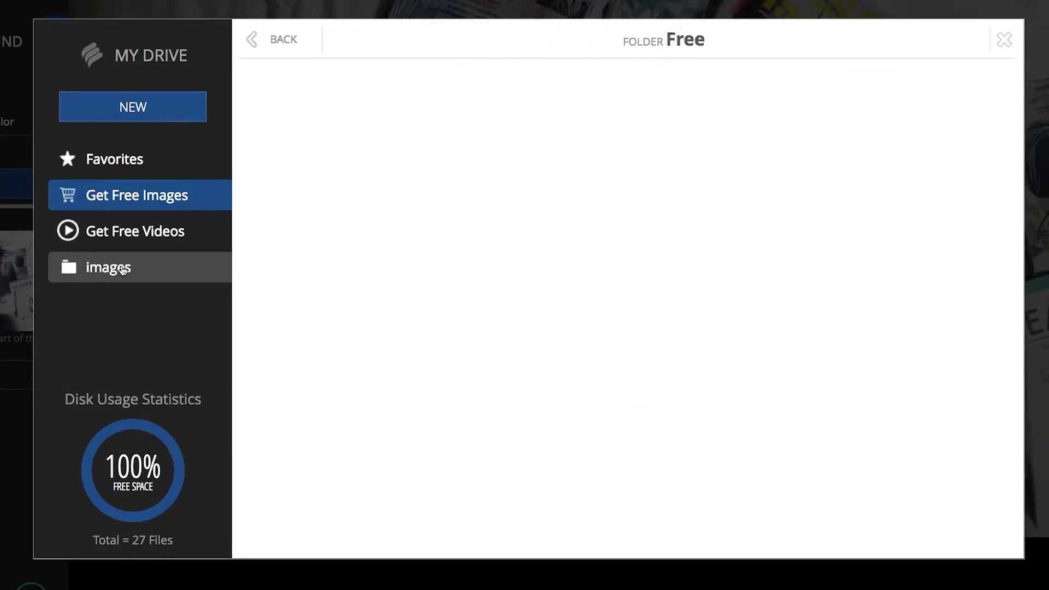
scroll(643, 355, down, 2)
scroll(644, 355, down, 2)
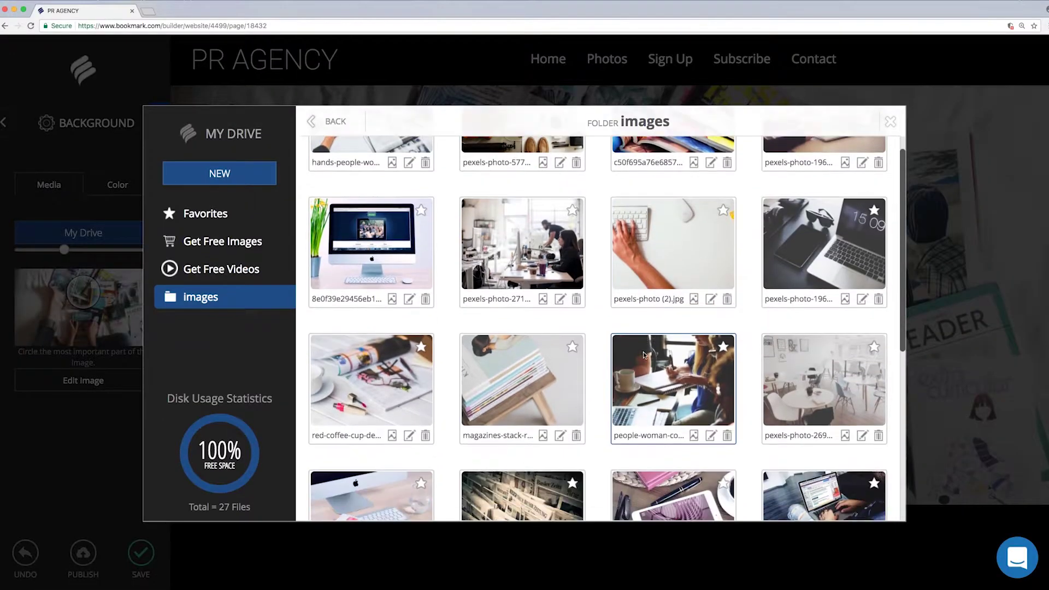
click(492, 263)
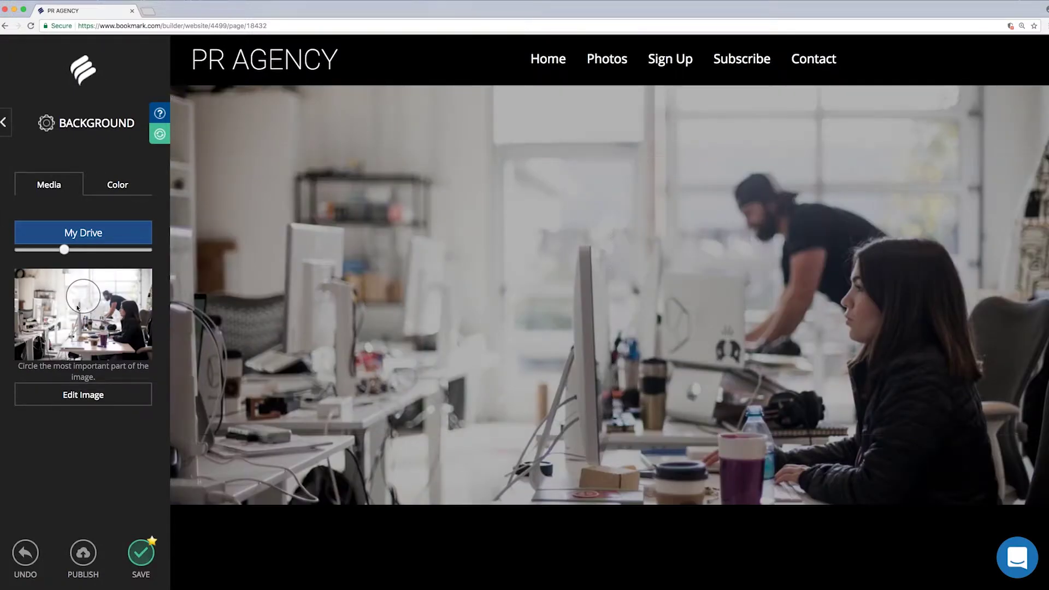
Move the office photo's focal point toward the lower left, then save the page.
mouse_move(82, 295)
mouse_down()
mouse_move(42, 322)
mouse_move(115, 324)
mouse_move(85, 302)
mouse_up()
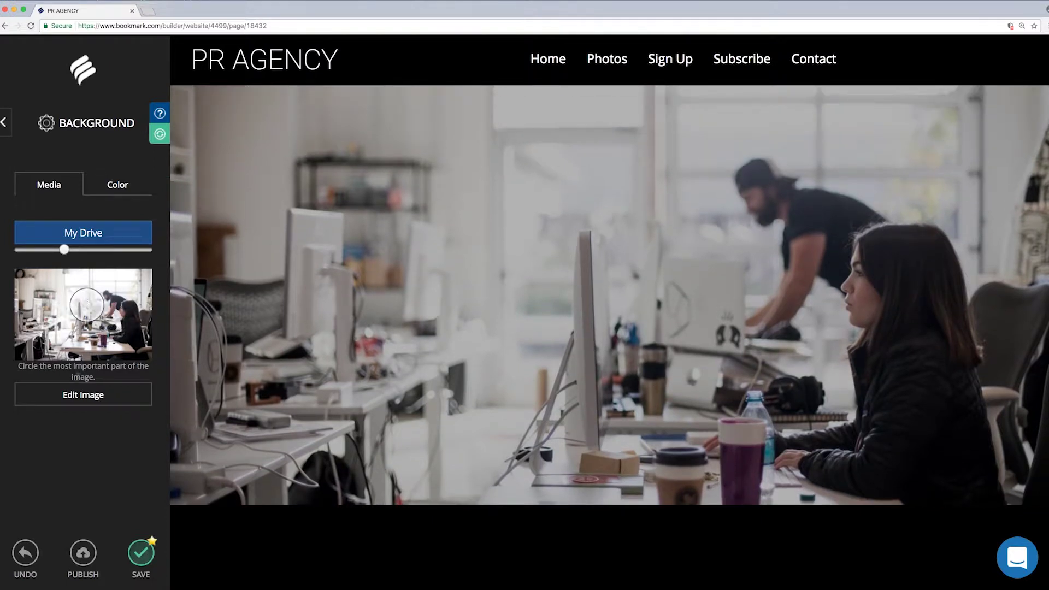
click(80, 396)
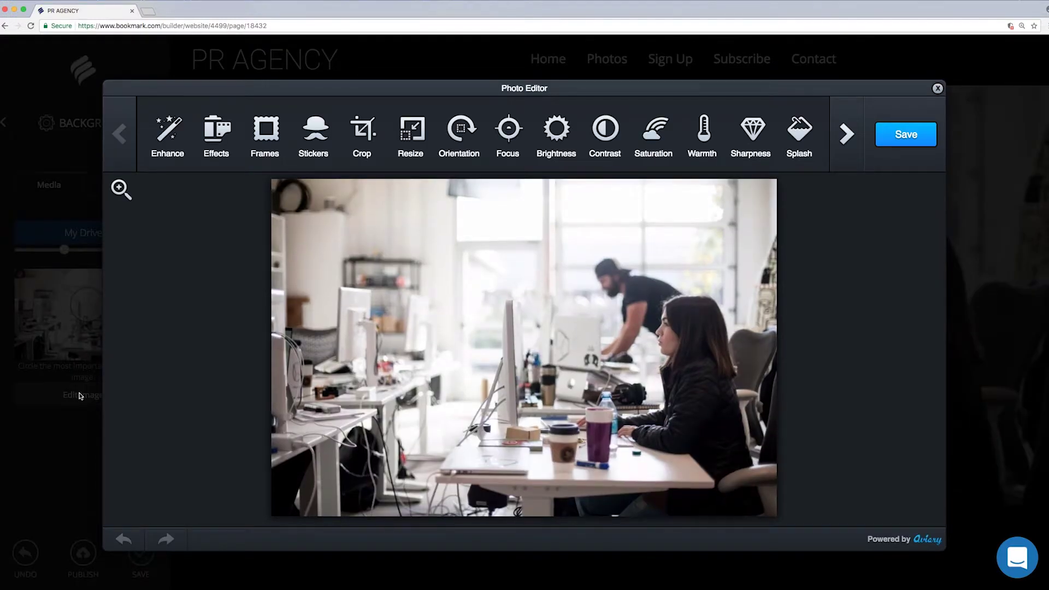
click(938, 89)
click(891, 133)
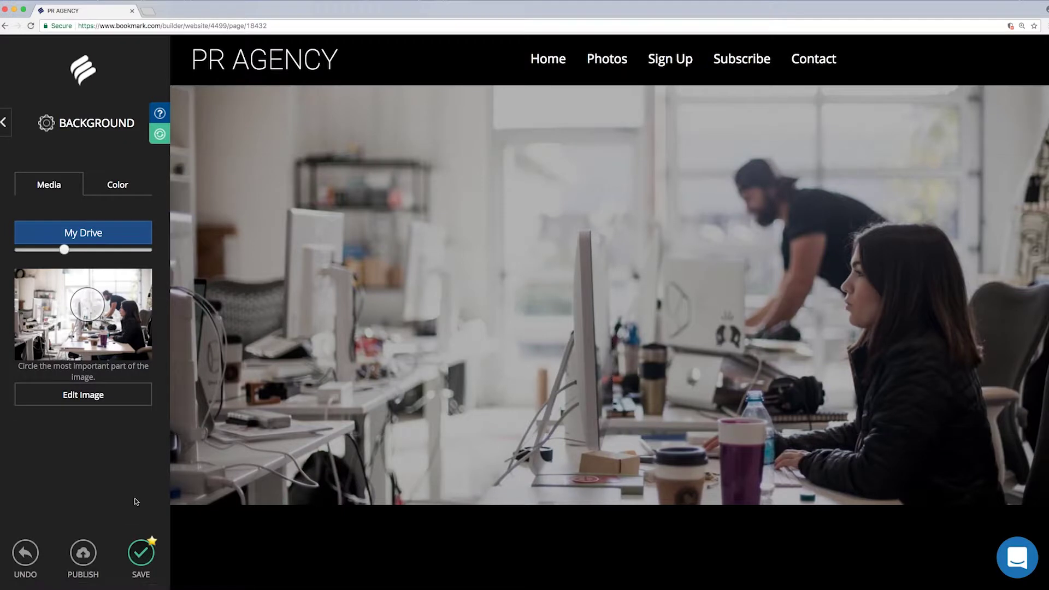
click(142, 554)
scroll(423, 452, down, 10)
scroll(422, 451, down, 10)
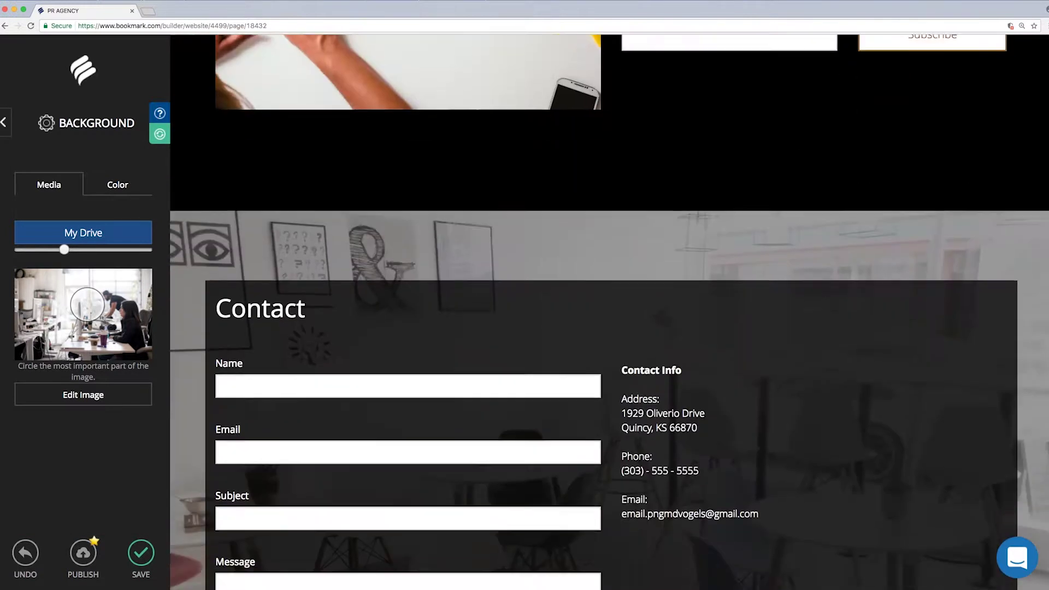
scroll(483, 410, down, 10)
scroll(484, 451, down, 5)
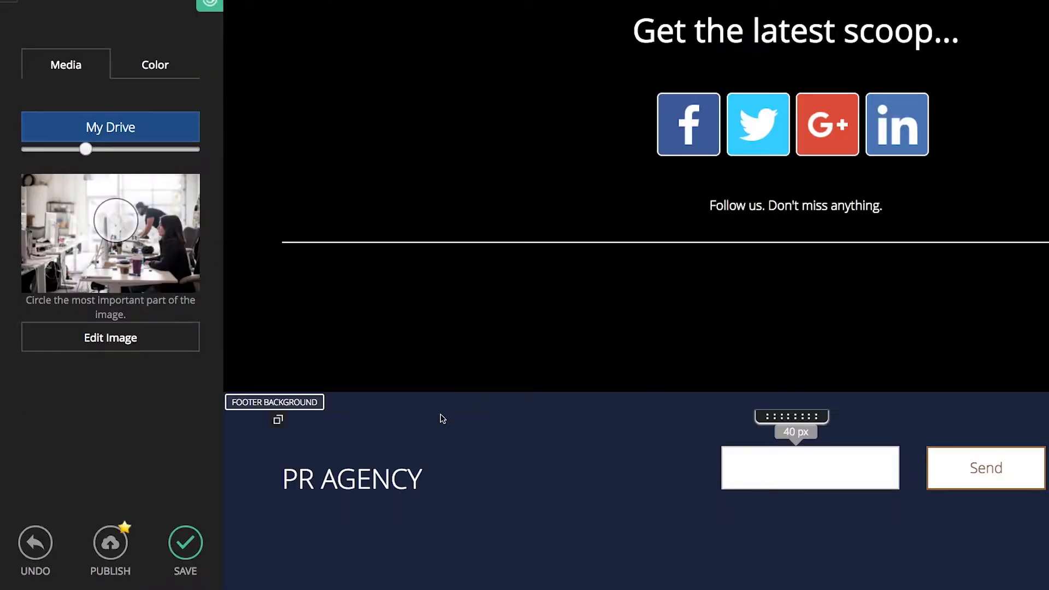
Set the footer background colour to the black swatch instead of navy.
click(313, 406)
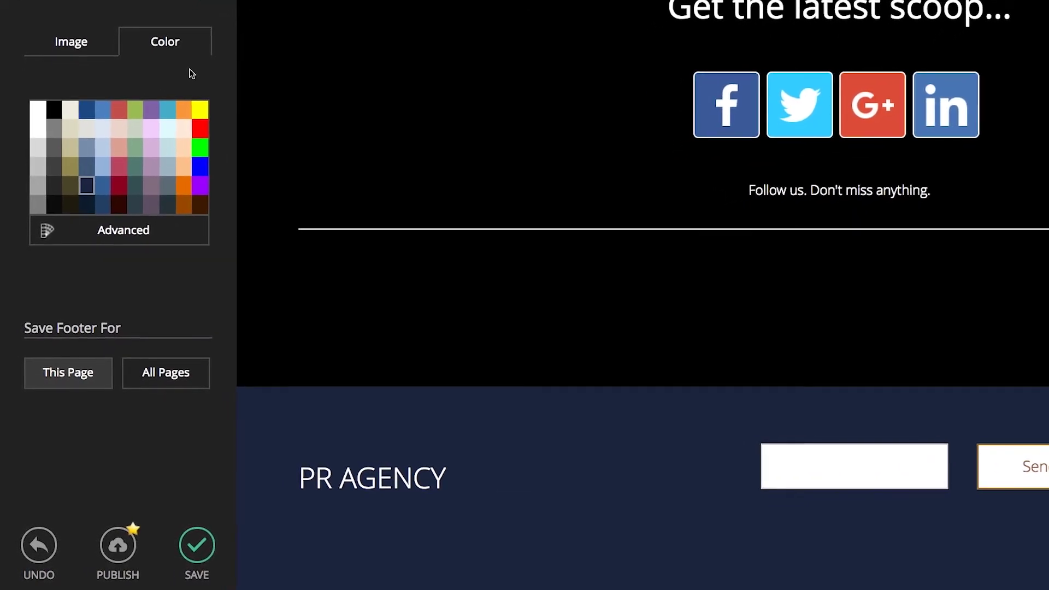
click(79, 43)
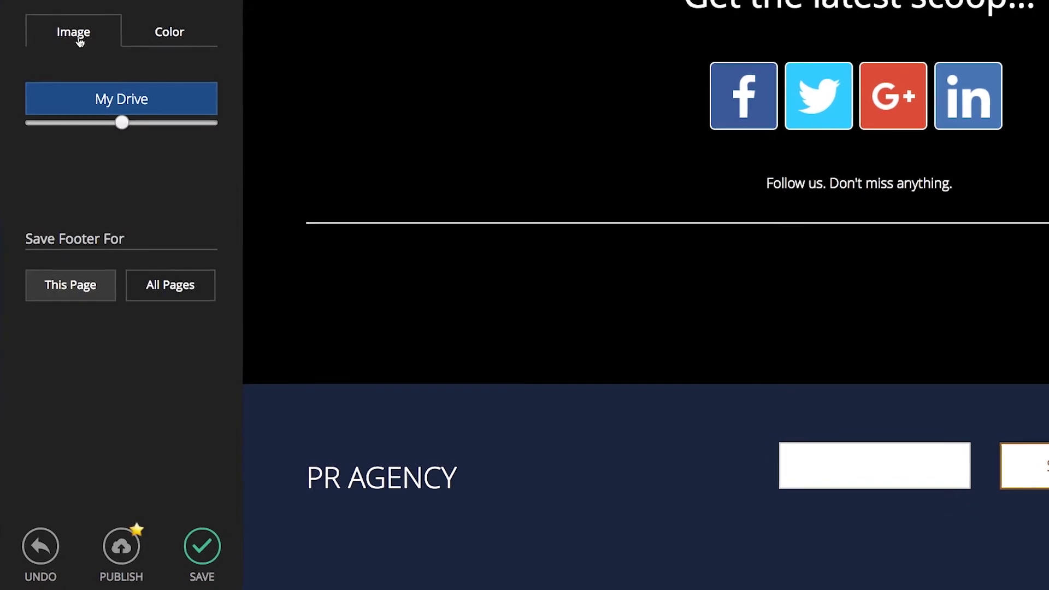
click(159, 31)
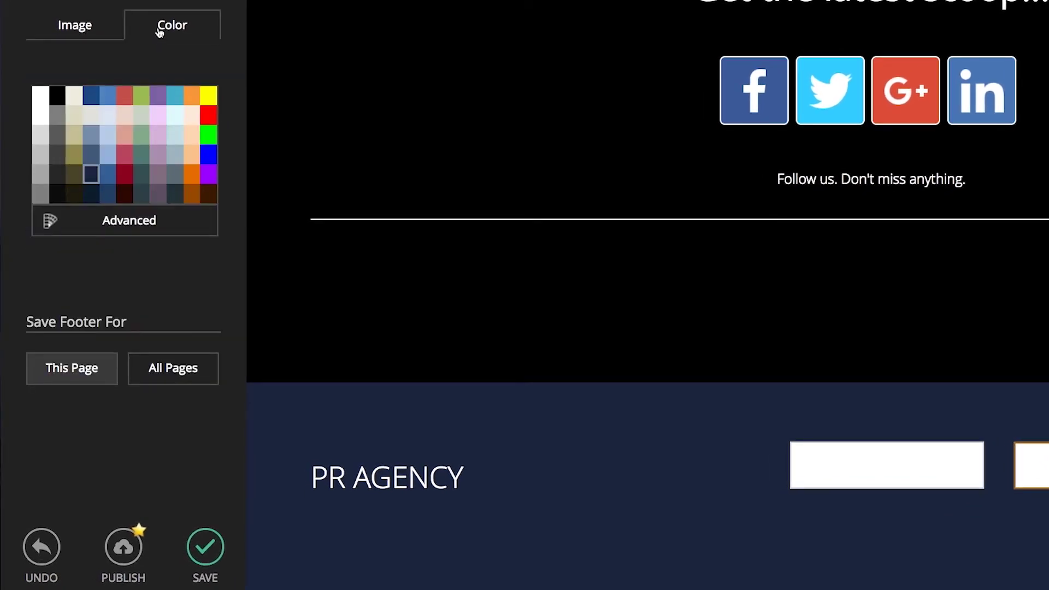
click(58, 96)
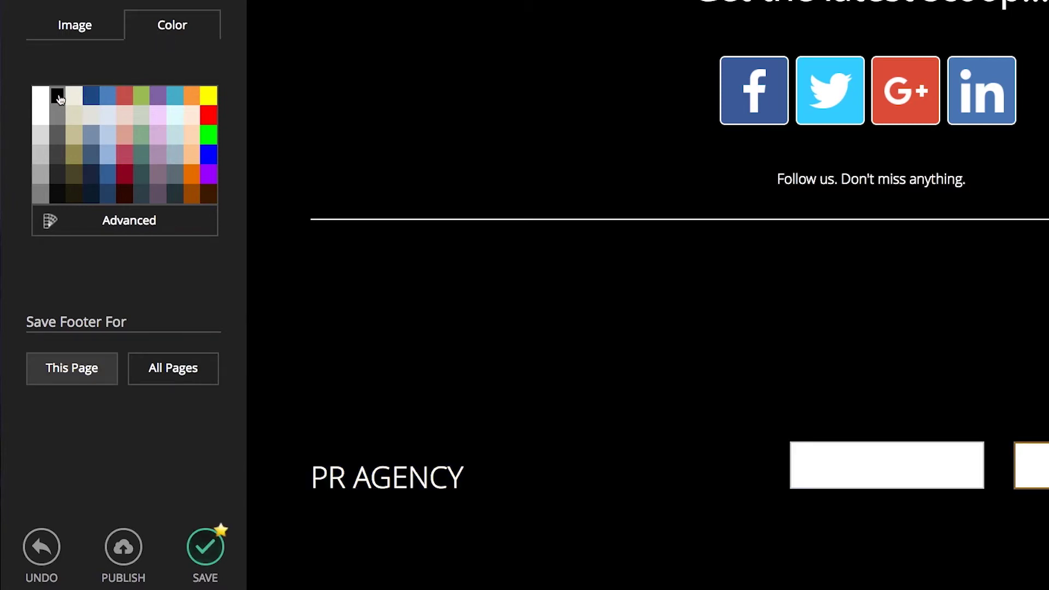
Try navy and a custom blue-grey shade on the footer, then clear it.
click(97, 95)
click(140, 220)
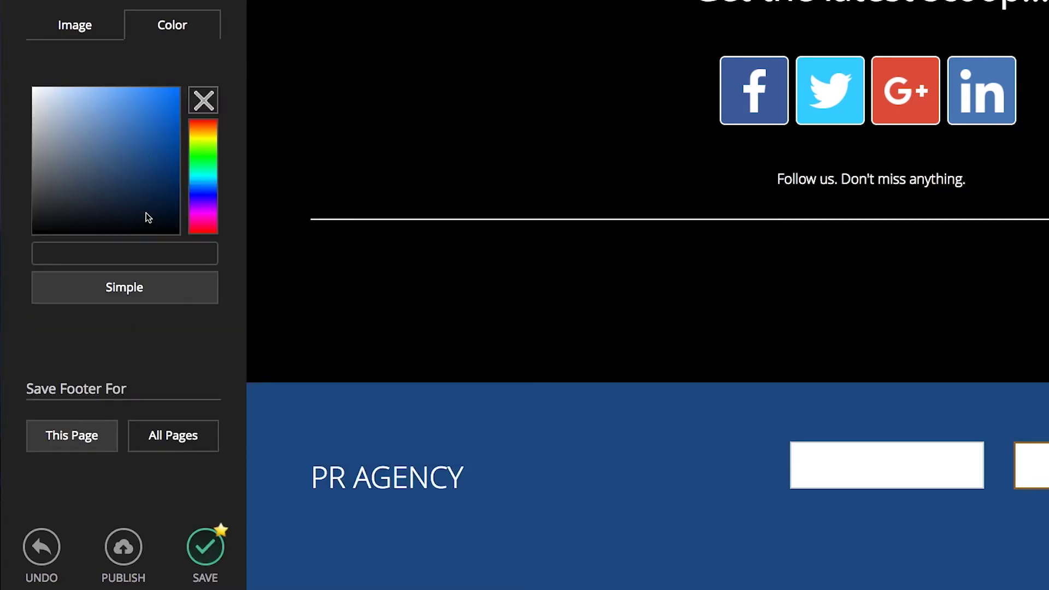
drag(146, 163, 99, 187)
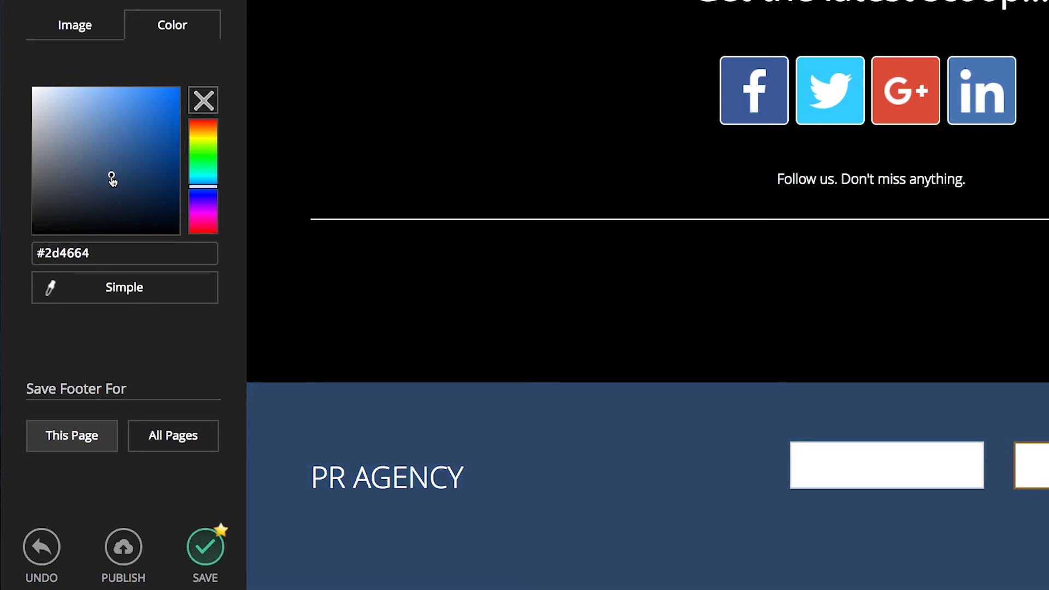
click(204, 101)
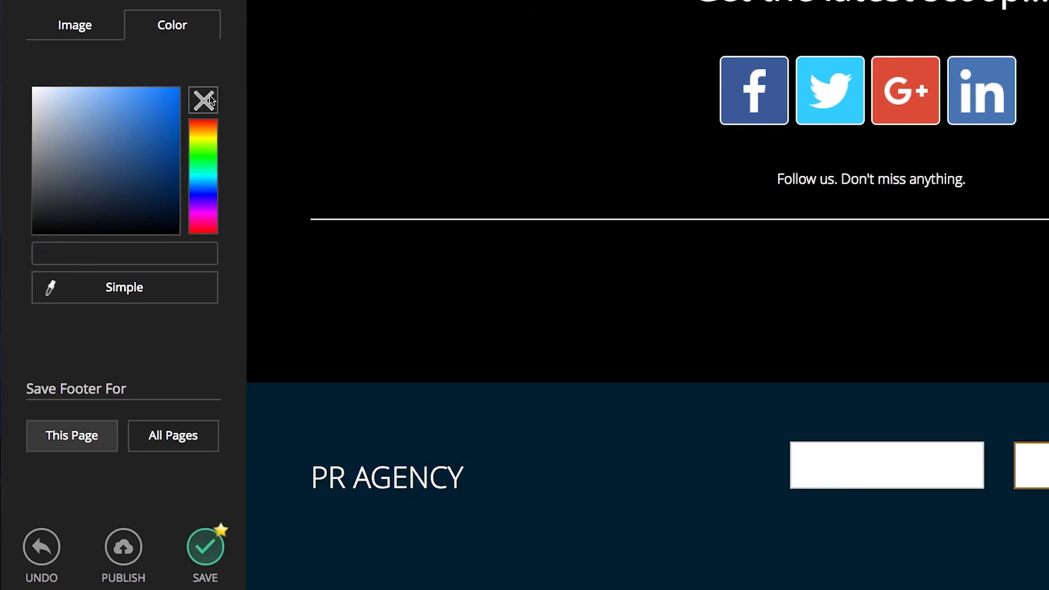
Return the footer to the black swatch and save the page.
click(142, 285)
click(57, 100)
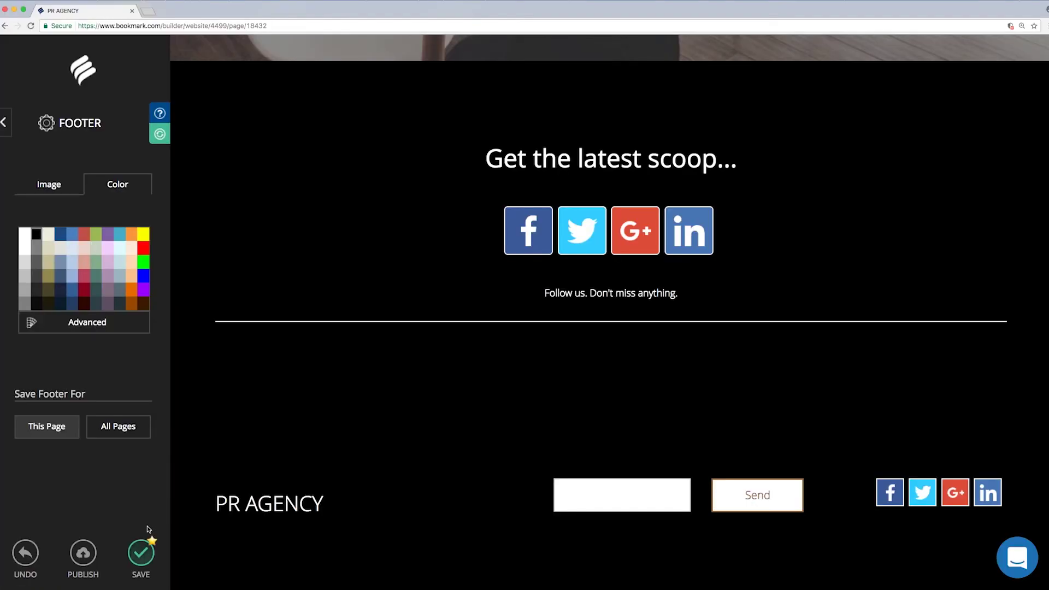
click(142, 552)
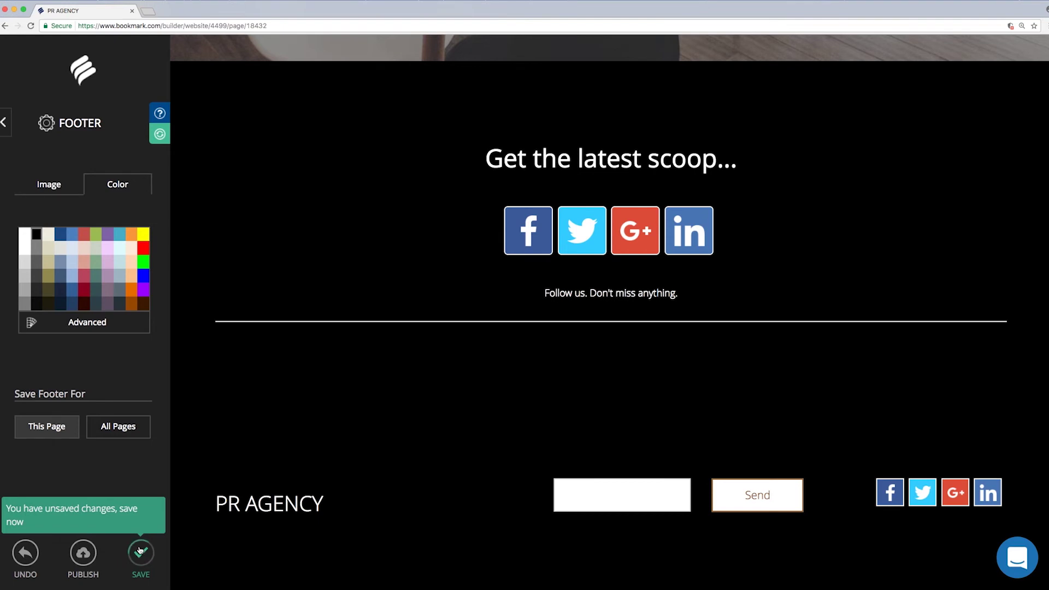